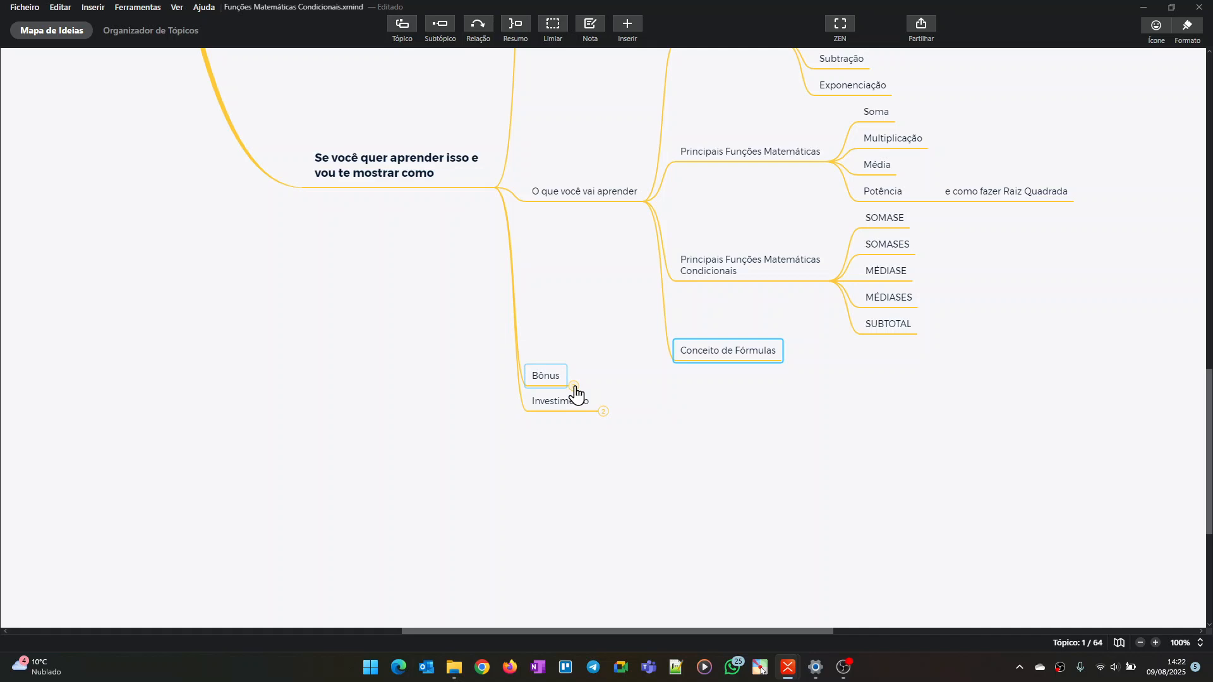
# Expand the Bônus branch and add a "grátis" subtopic to Ebook 11 Funções Matemáticas
pyautogui.click(573, 386)
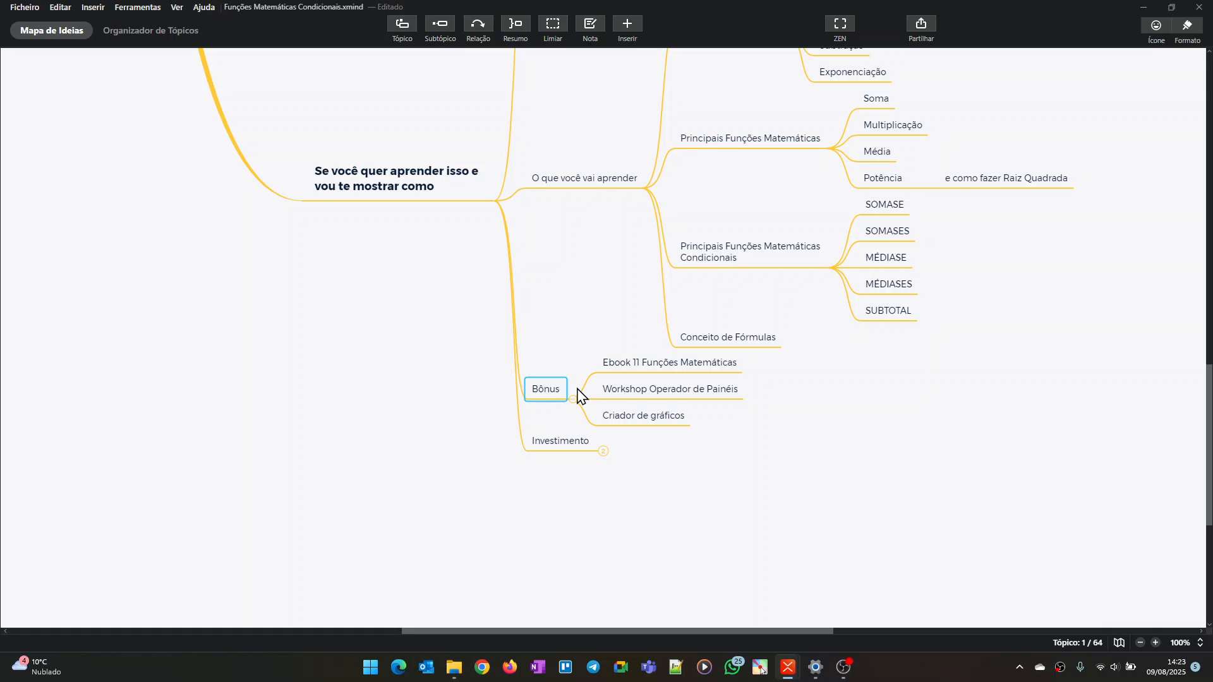
pyautogui.click(709, 373)
pyautogui.press('Tab')
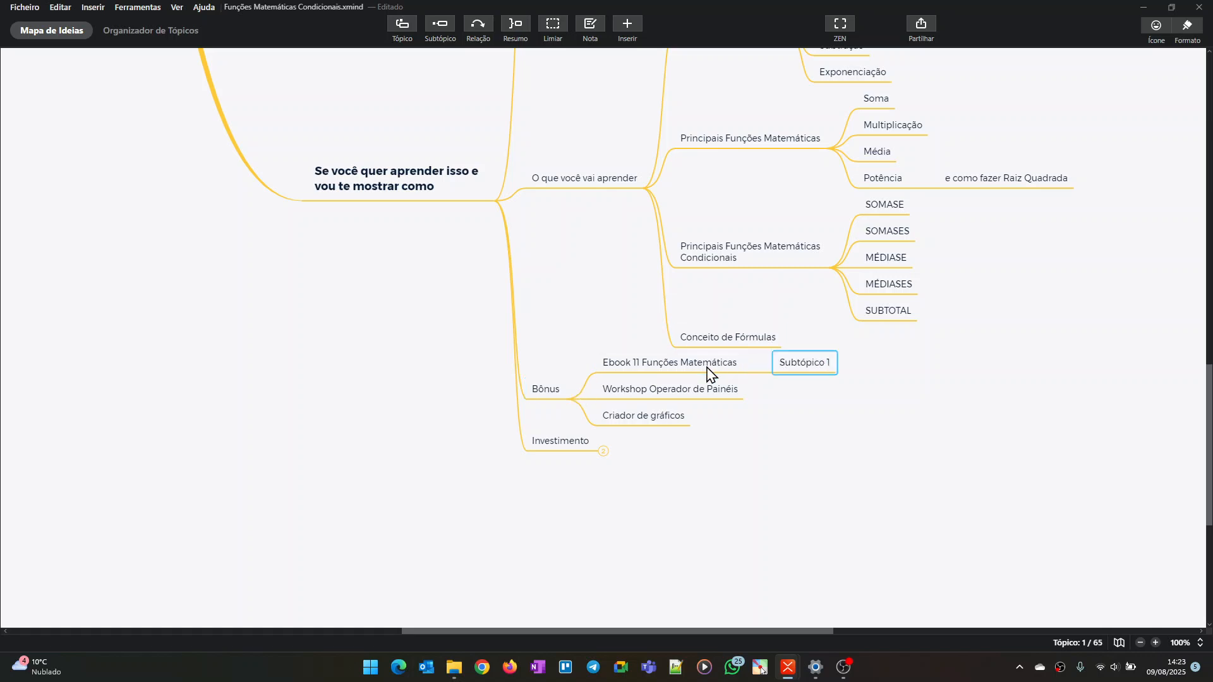
pyautogui.write('grátis')
pyautogui.press('Return')
# Add a "grátis" subtopic to the Workshop Operador de Painéis topic
pyautogui.click(709, 373)
pyautogui.press('Down')
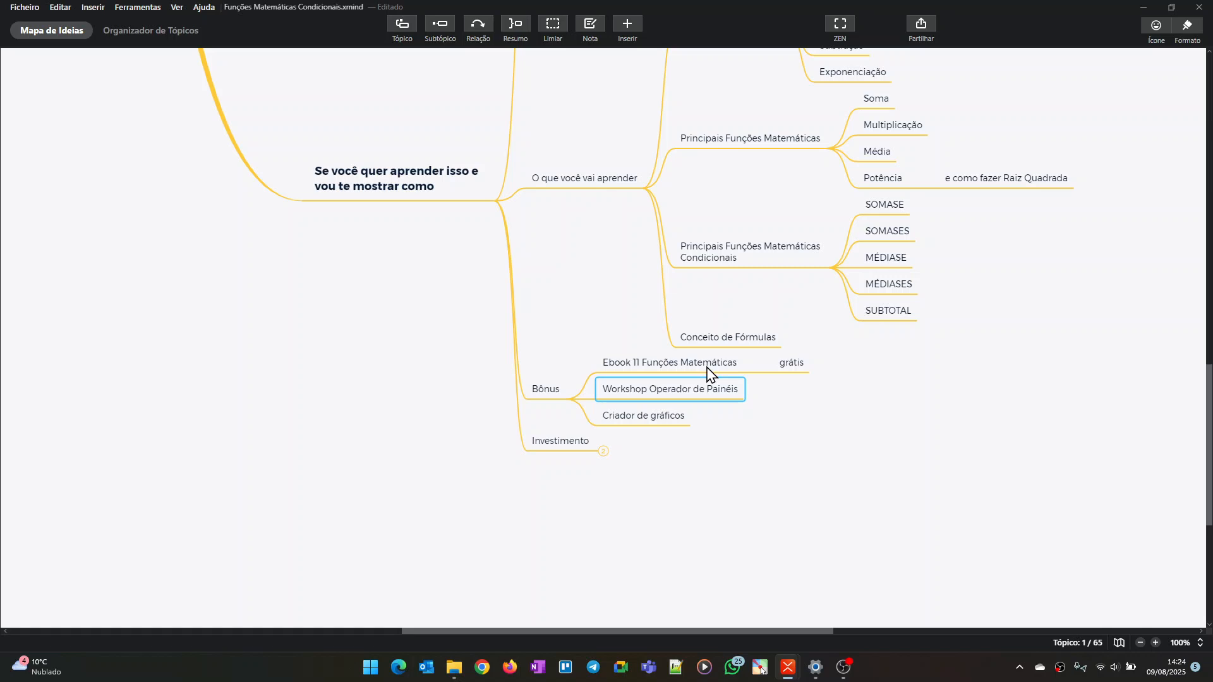
pyautogui.press('Tab')
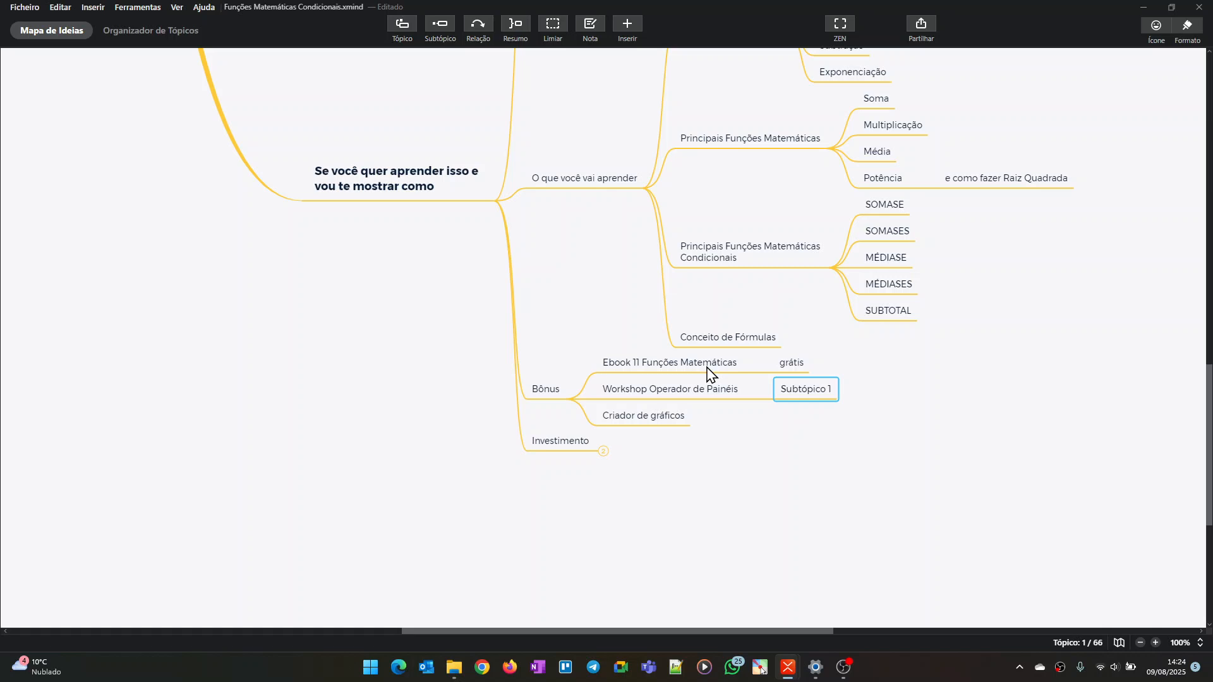
pyautogui.write('grátis')
# Add a "grátis" subtopic to the Criador de gráficos topic
pyautogui.press('Left')
pyautogui.press('Down')
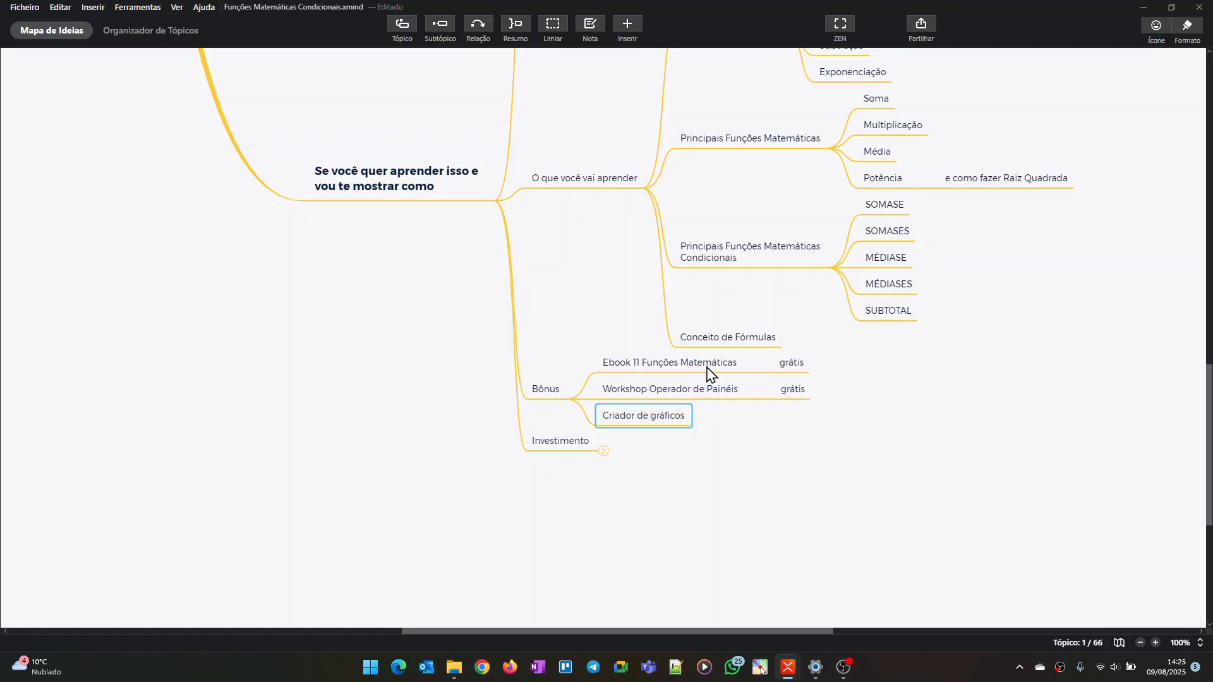
pyautogui.press('Tab')
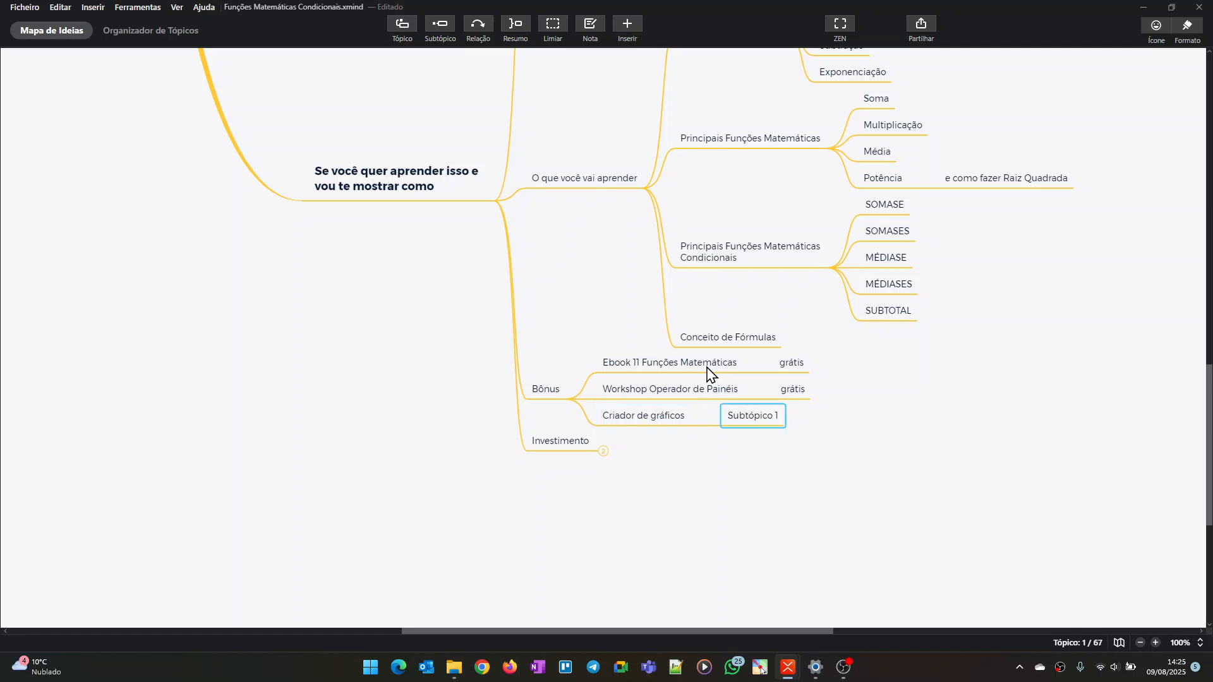
pyautogui.write('grátis')
pyautogui.press('Return')
# Add a fourth subtopic under Bônus named "Planilhas para download"
pyautogui.scroll(9, 610, 467)
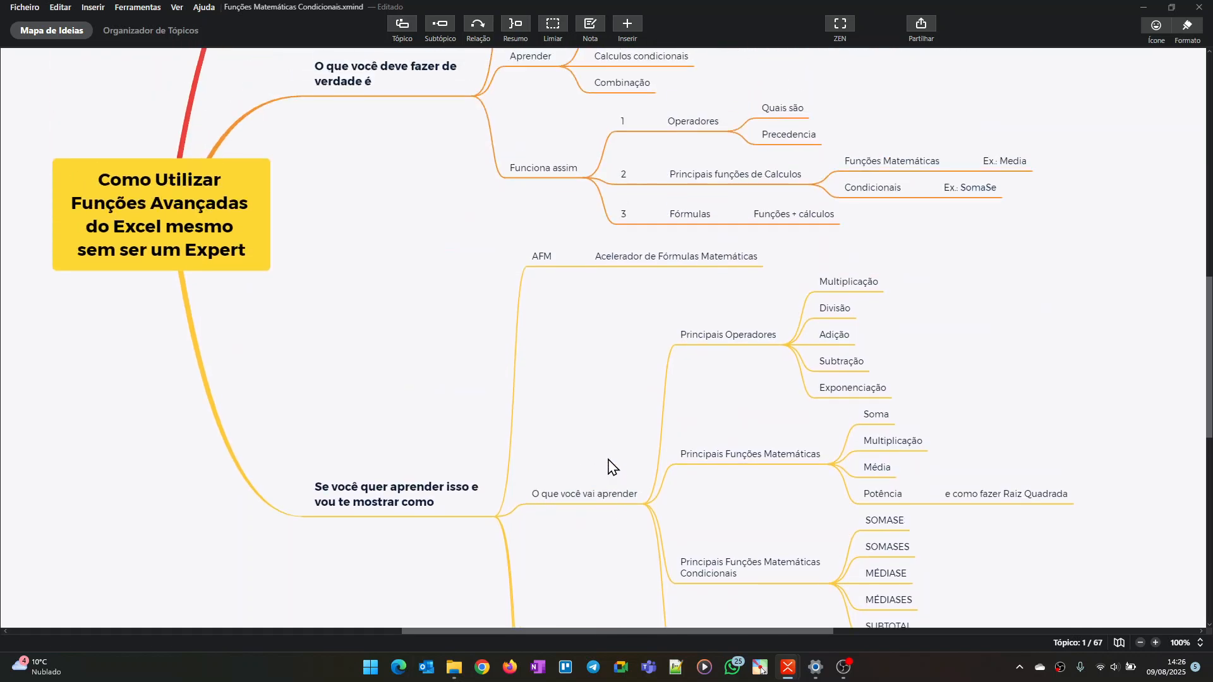
pyautogui.scroll(-6, 610, 481)
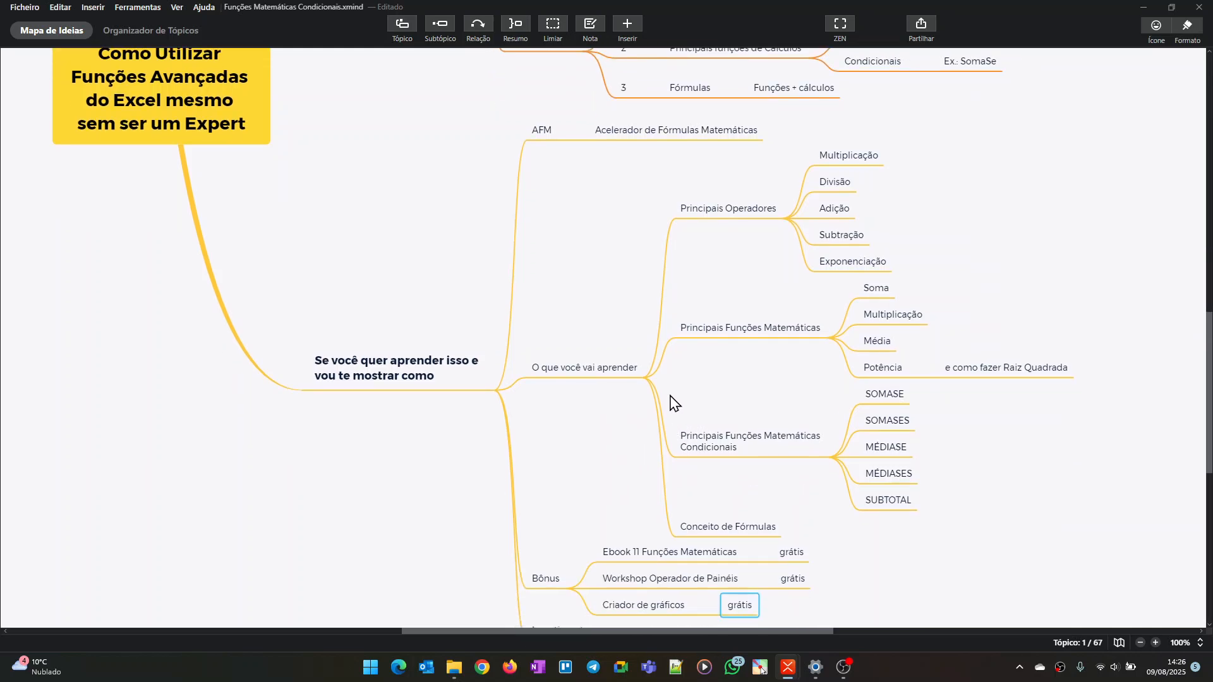
pyautogui.scroll(1, 630, 408)
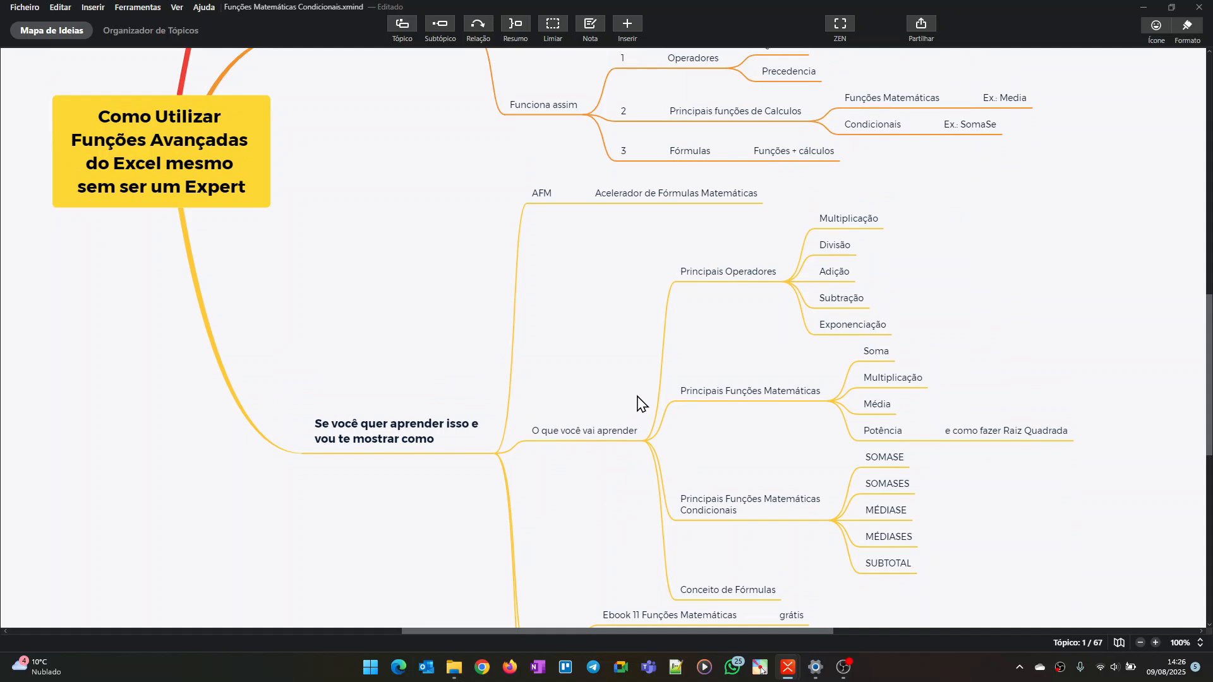
pyautogui.scroll(-1, 641, 403)
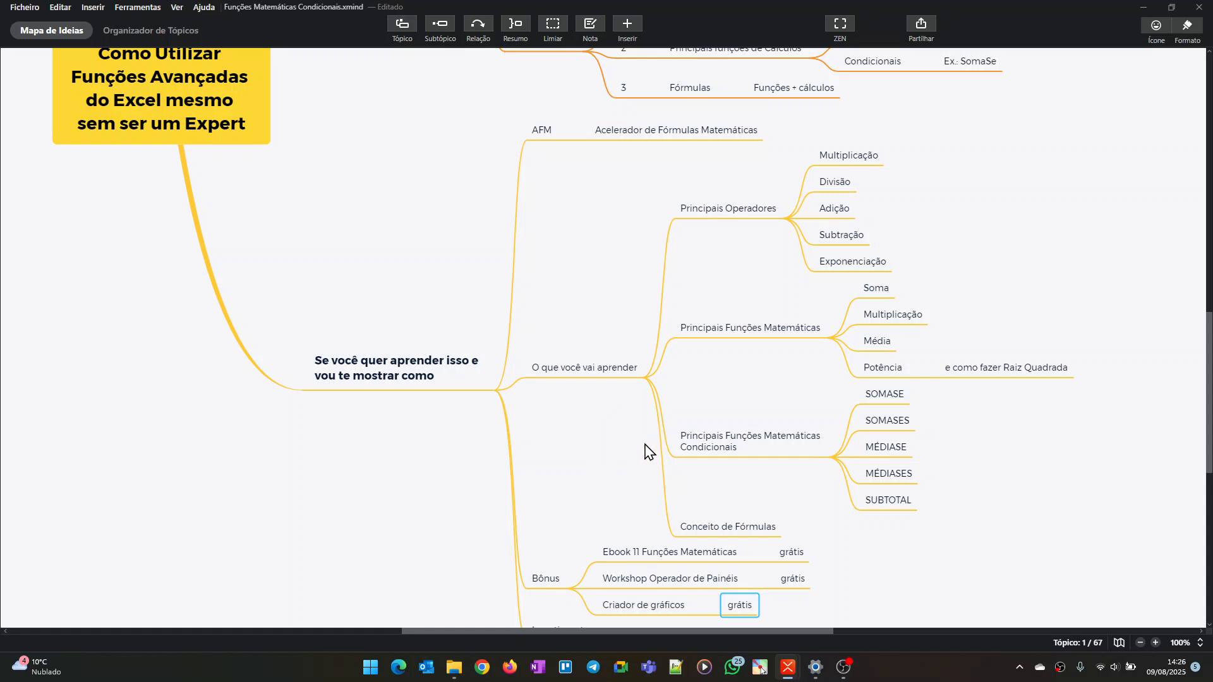
pyautogui.scroll(-3, 617, 427)
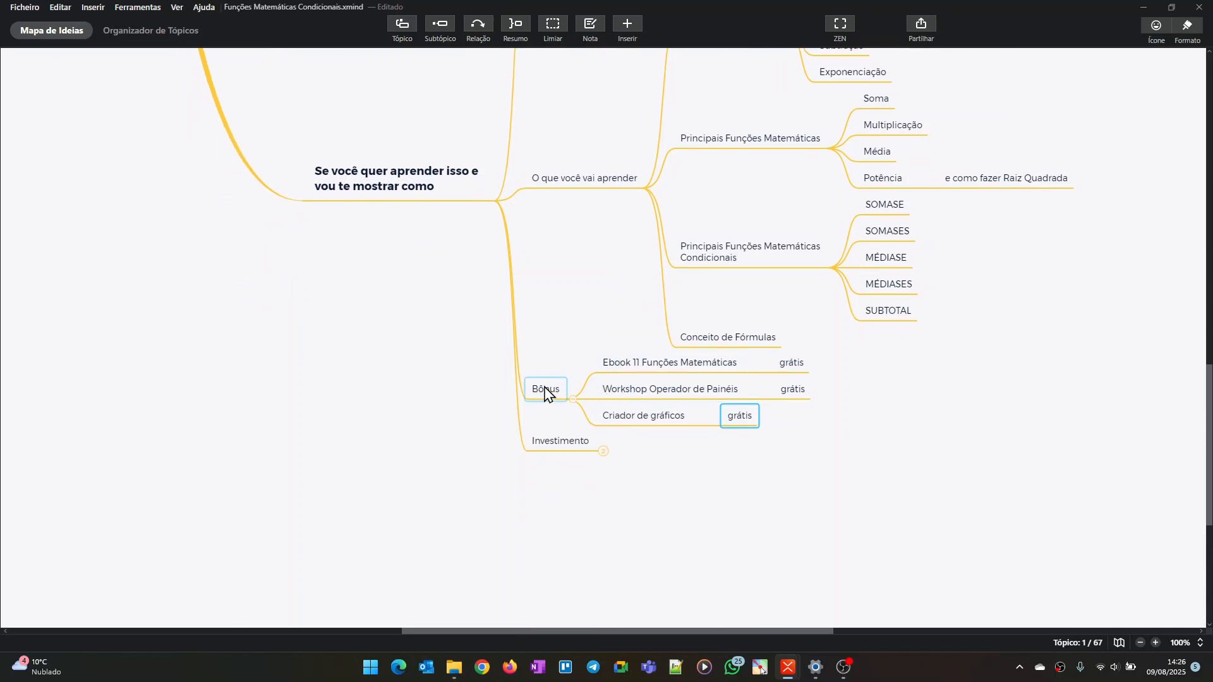
pyautogui.click(546, 391)
pyautogui.press('Tab')
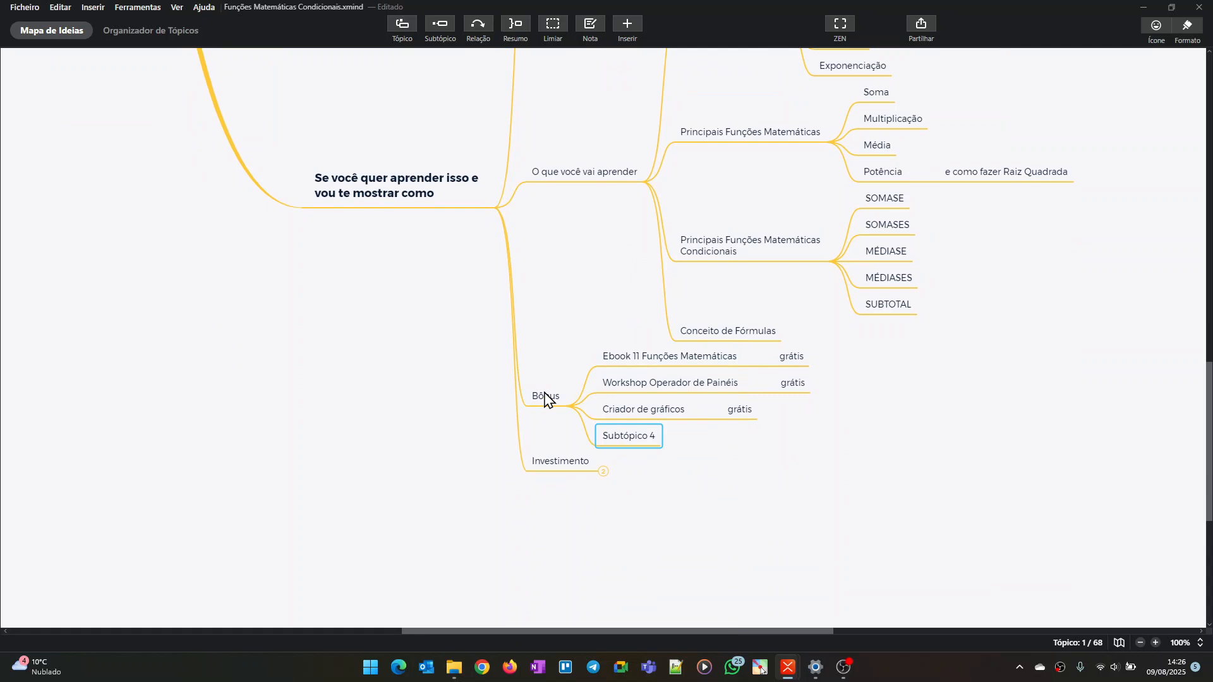
pyautogui.write('Plailhas')
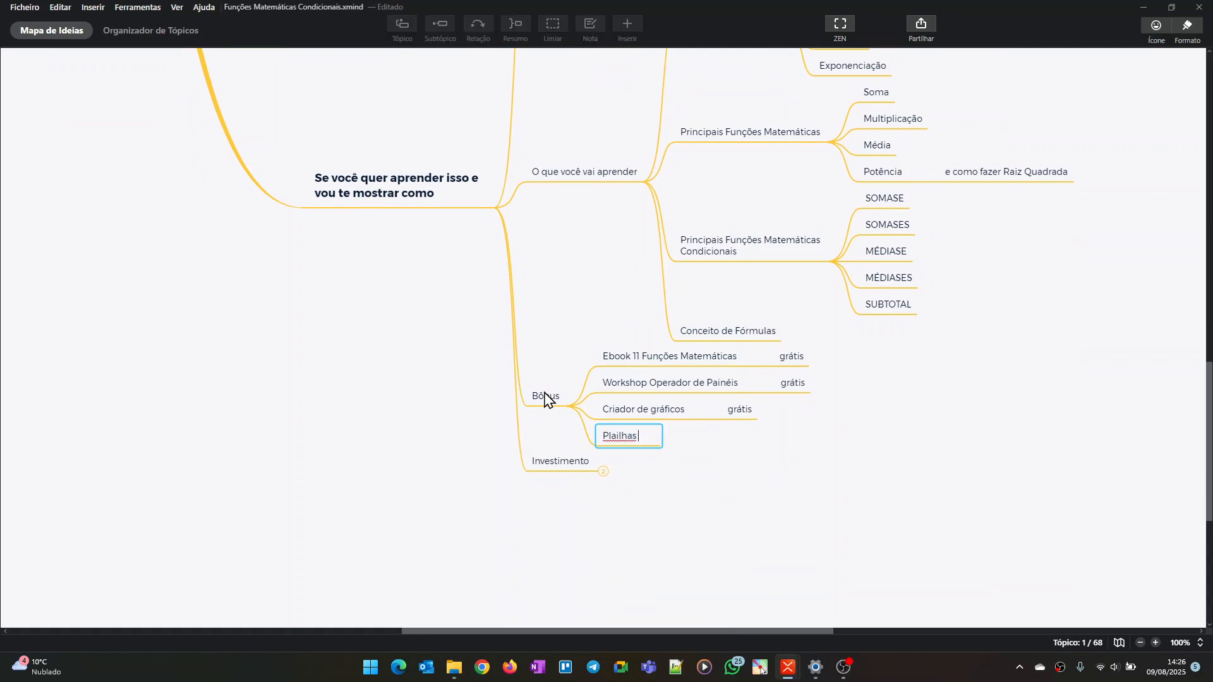
pyautogui.press('BackSpace')
pyautogui.press('BackSpace')
pyautogui.press('BackSpace')
pyautogui.press('BackSpace')
pyautogui.press('BackSpace')
pyautogui.write('nilhas para downloa')
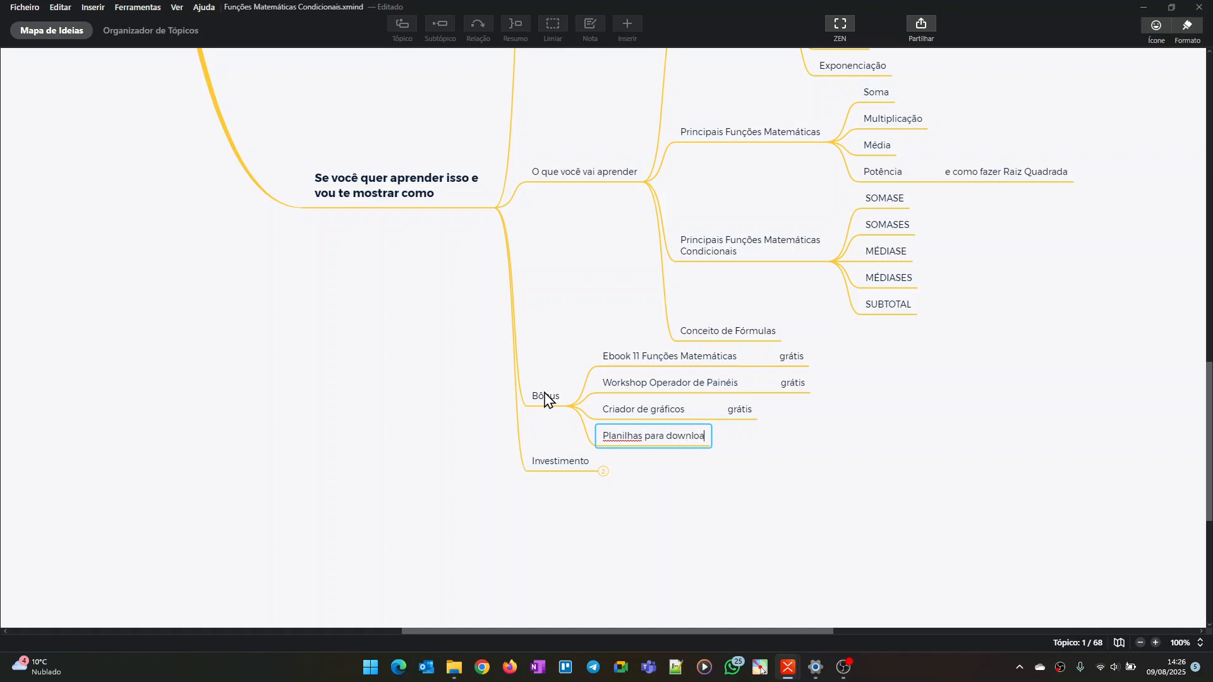
pyautogui.write('d')
pyautogui.press('Return')
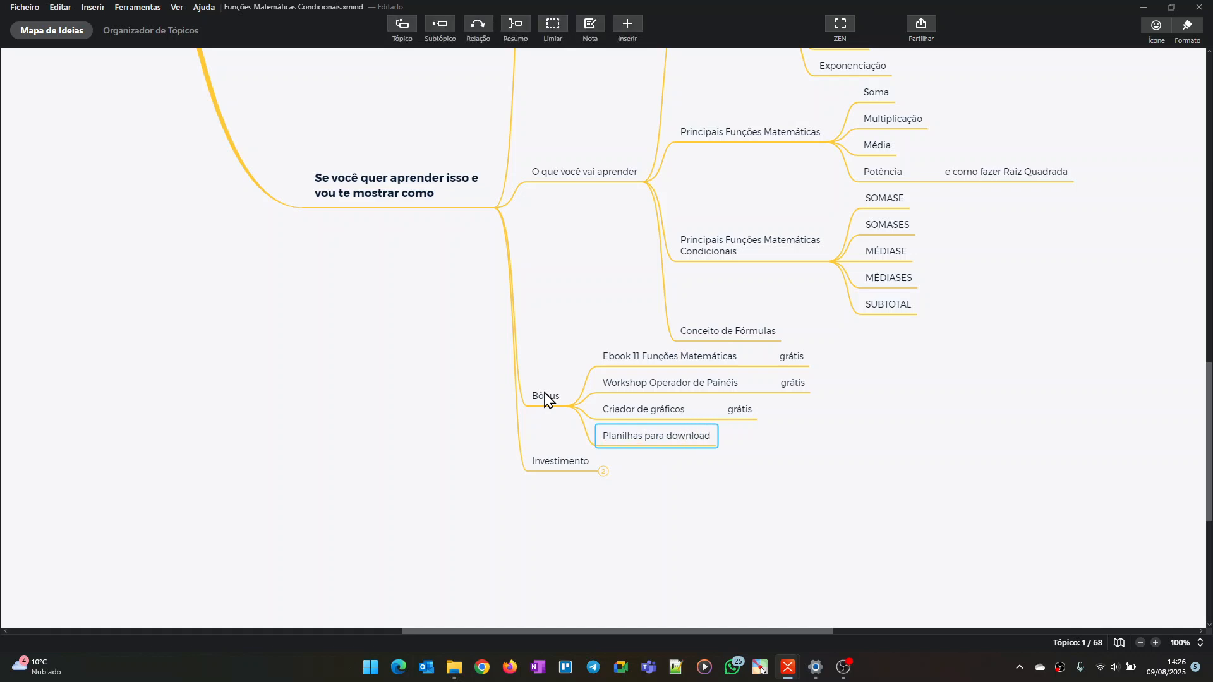
# Add another subtopic under Bônus named "Mapas mentais"
pyautogui.click(547, 399)
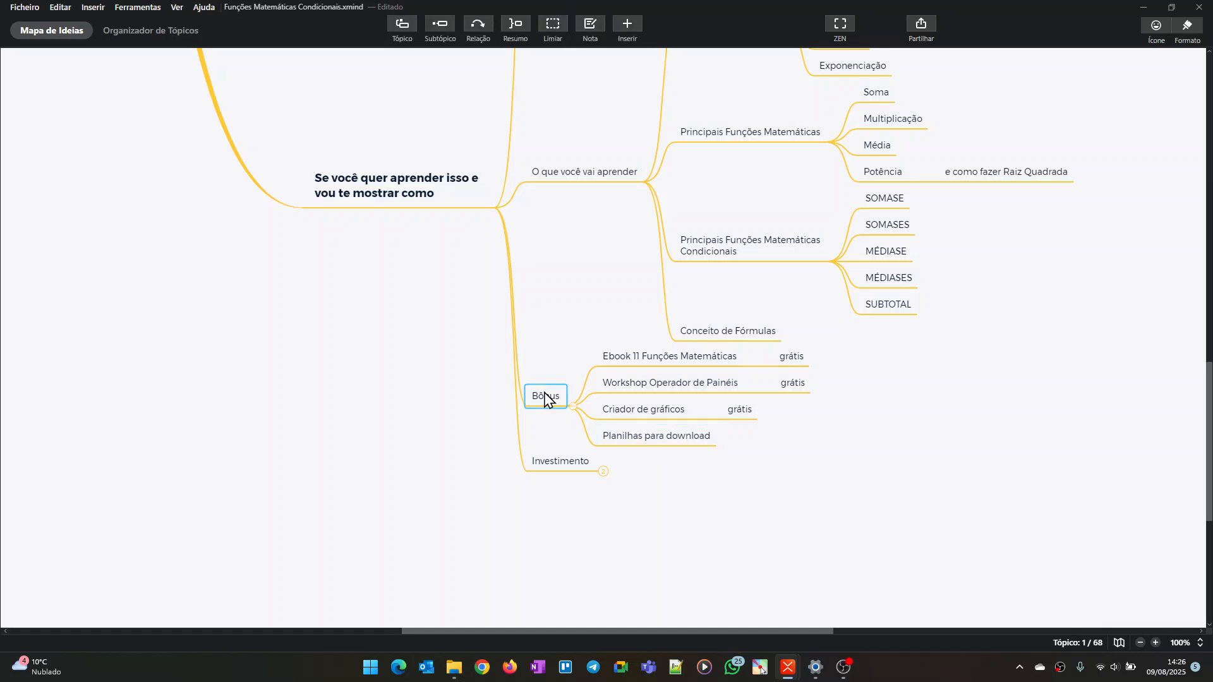
pyautogui.press('Tab')
pyautogui.write('Mapas mentais')
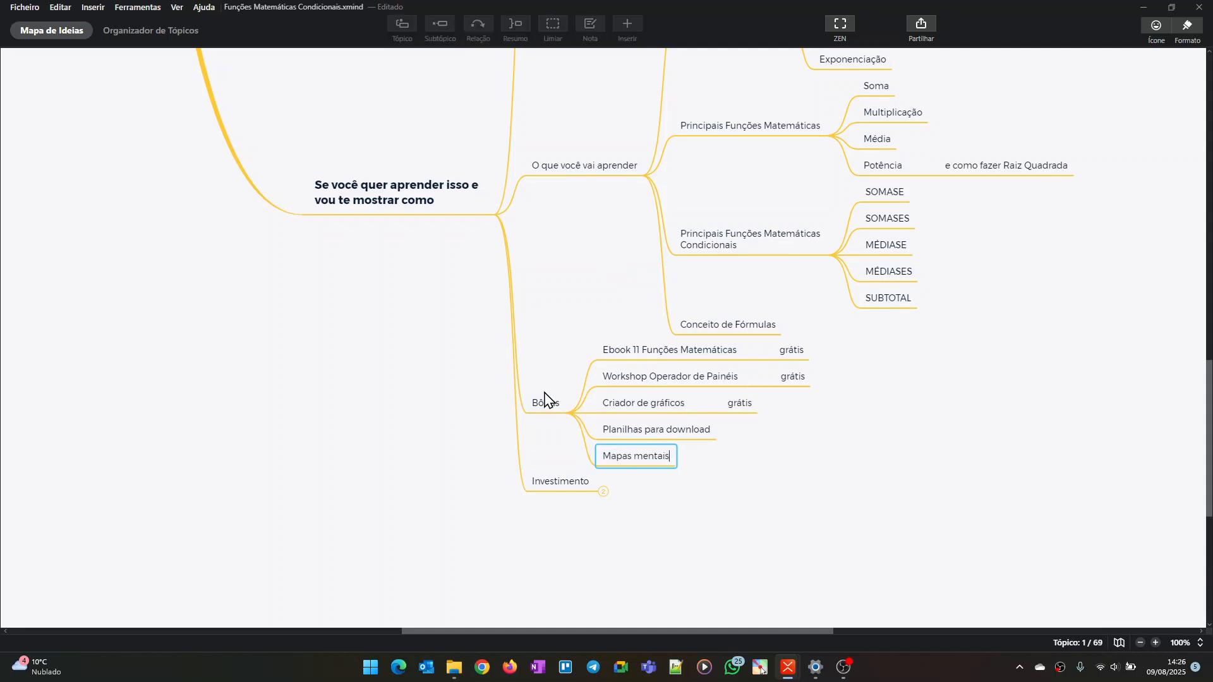
pyautogui.press('Return')
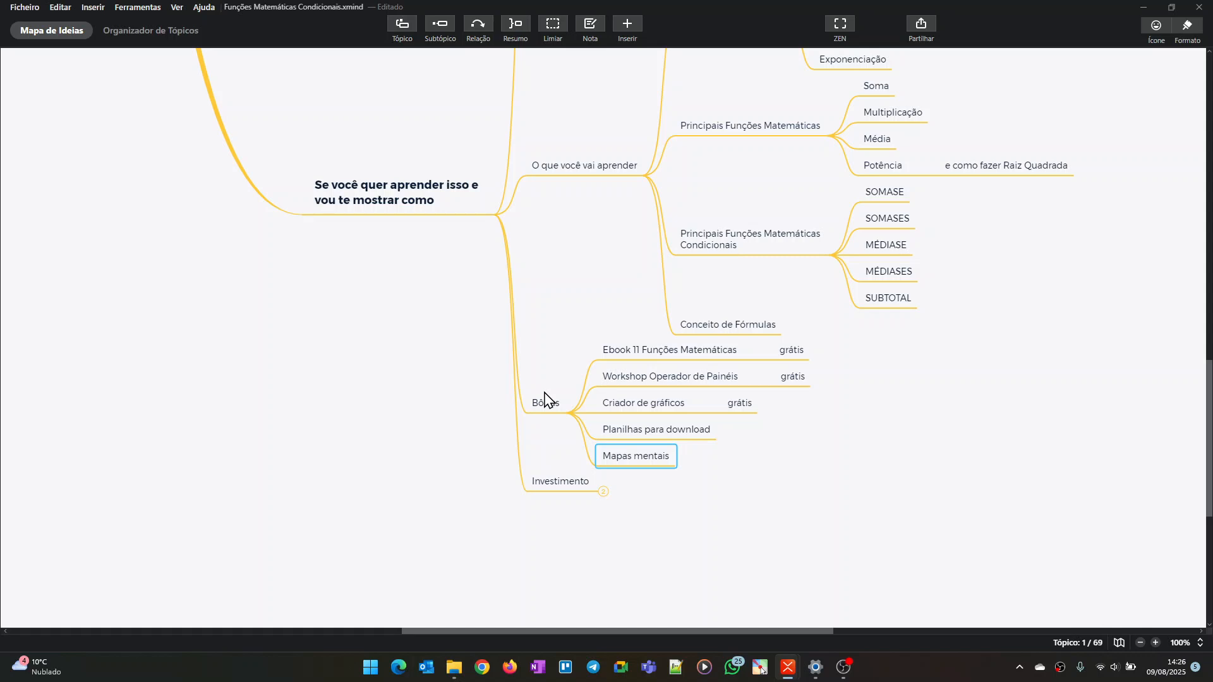
pyautogui.moveTo(604, 495); pyautogui.dragTo(459, 259)
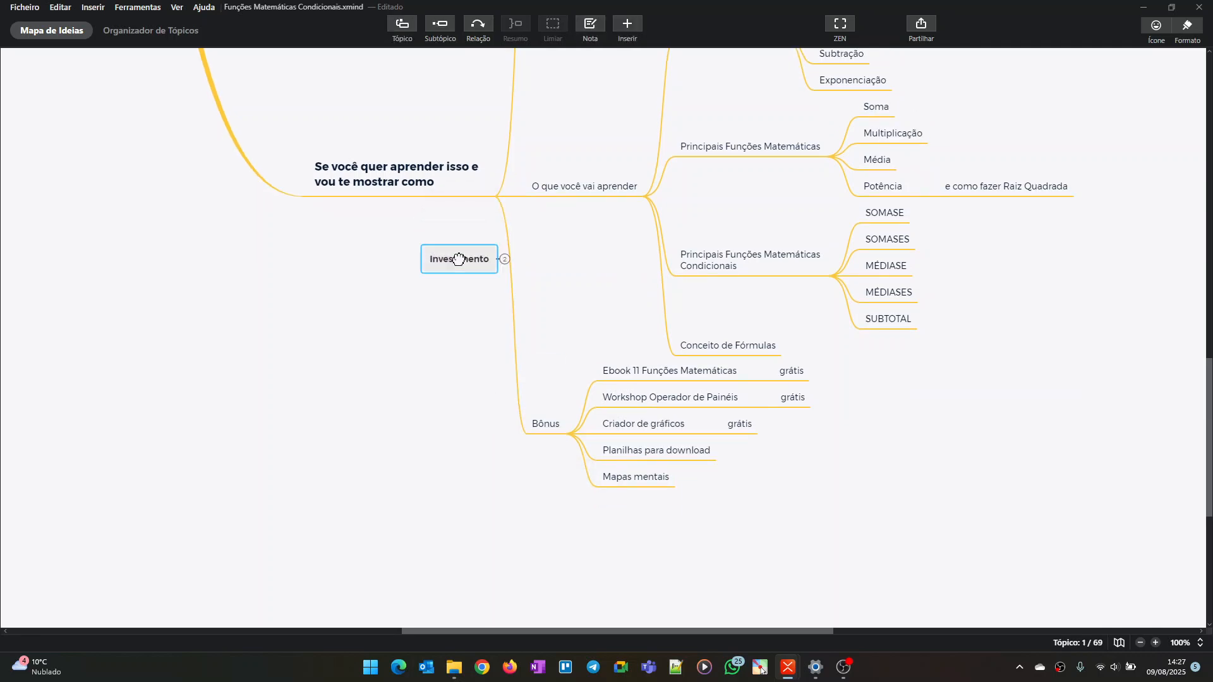
pyautogui.hotkey('ctrl', 'z')
pyautogui.hotkey('ctrl', 'z')
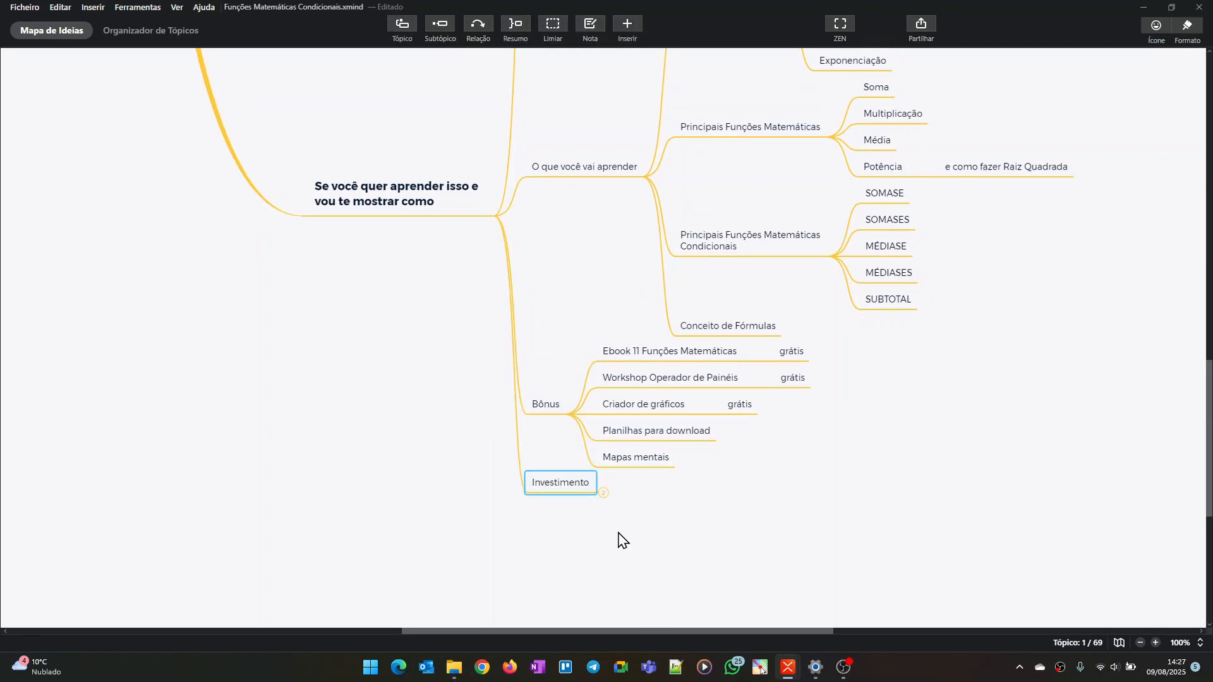
# Expand the Investimento branch and its instalment price subtopic to show the last level
pyautogui.click(603, 495)
pyautogui.click(692, 494)
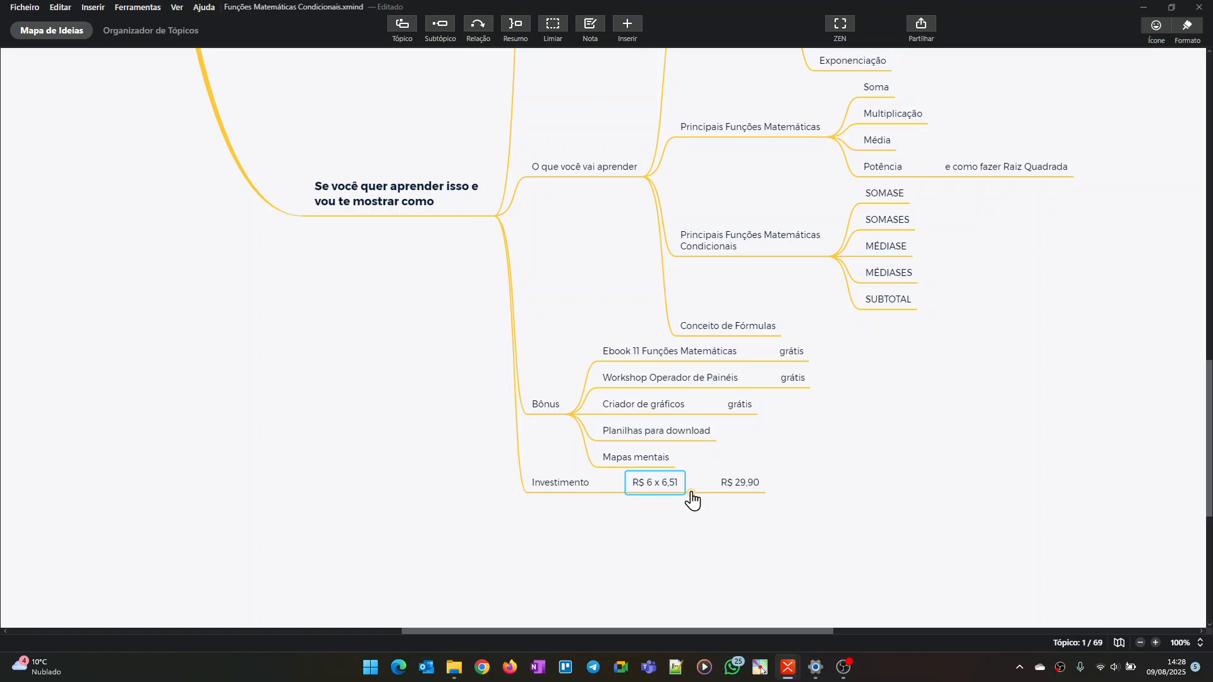
pyautogui.press('Left')
pyautogui.press('Right')
pyautogui.press('Left')
pyautogui.press('Right')
pyautogui.press('Right')
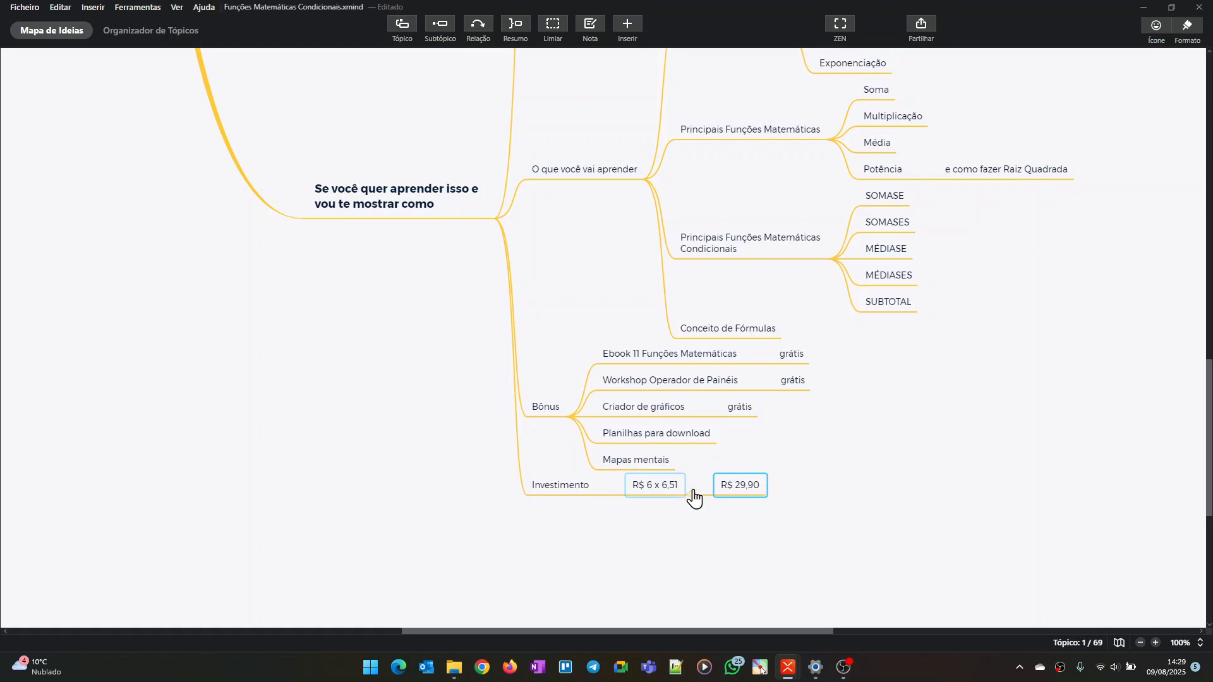
# Review the two Investimento prices and the whole "Se você quer aprender isso e vou te mostrar como" branch
pyautogui.scroll(4, 678, 452)
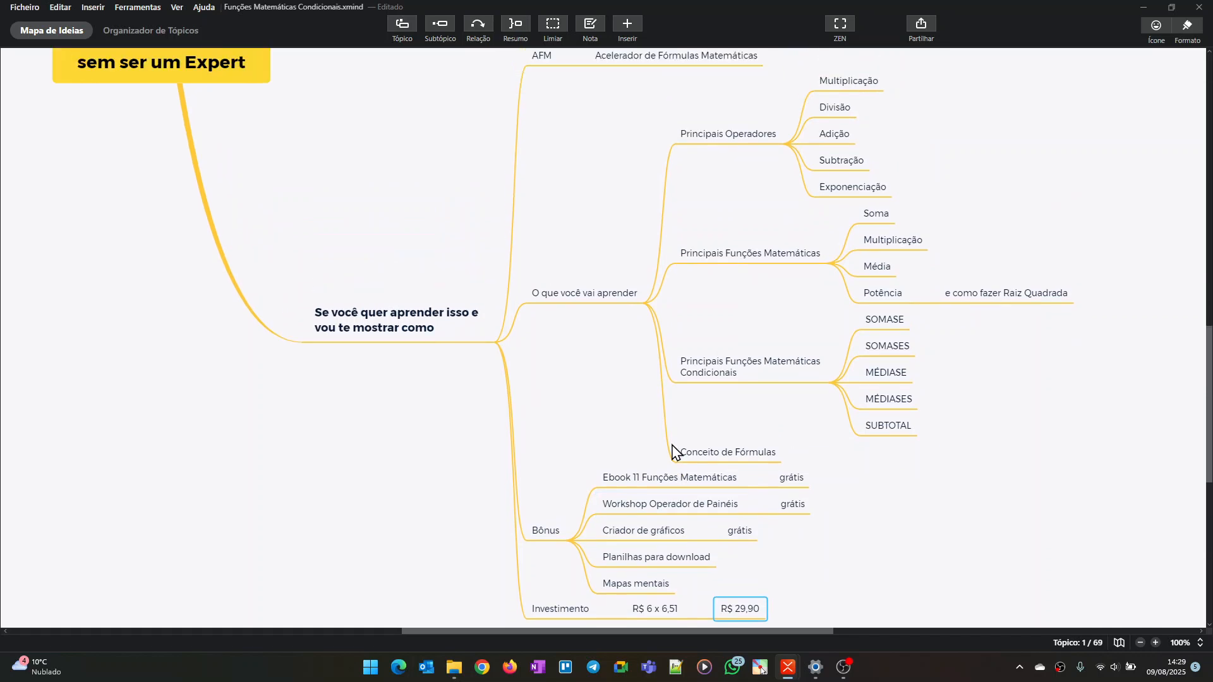
pyautogui.scroll(-4, 672, 452)
pyautogui.click(659, 485)
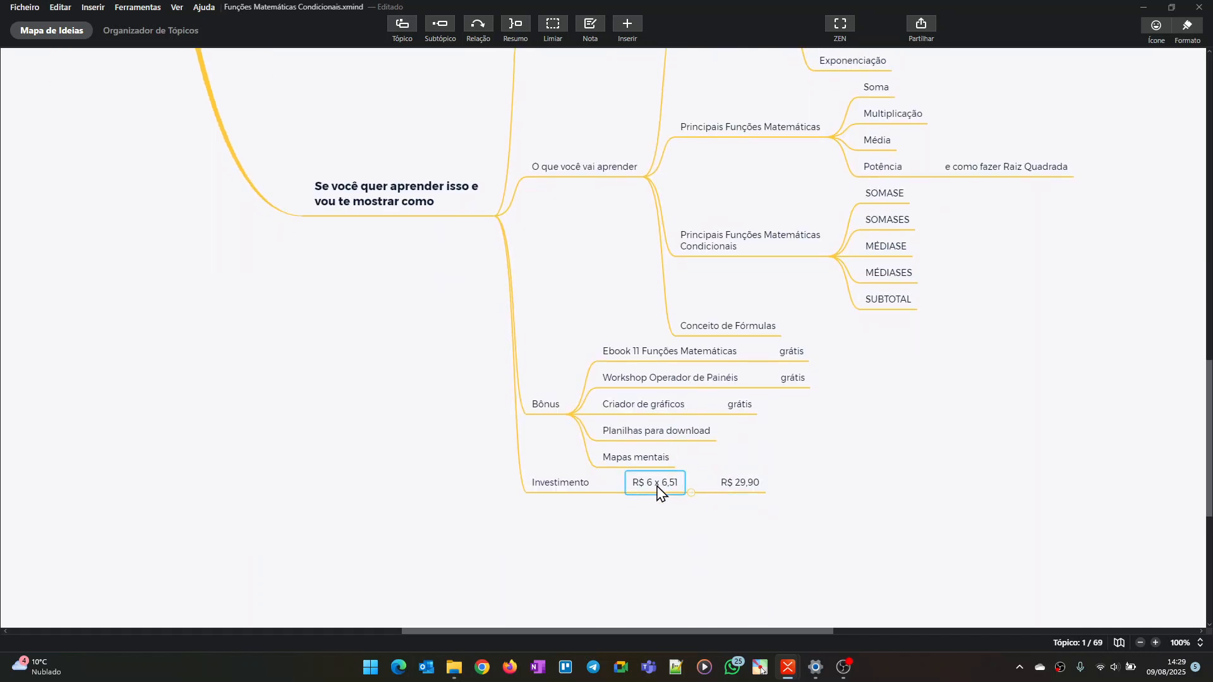
pyautogui.click(559, 483)
pyautogui.click(658, 485)
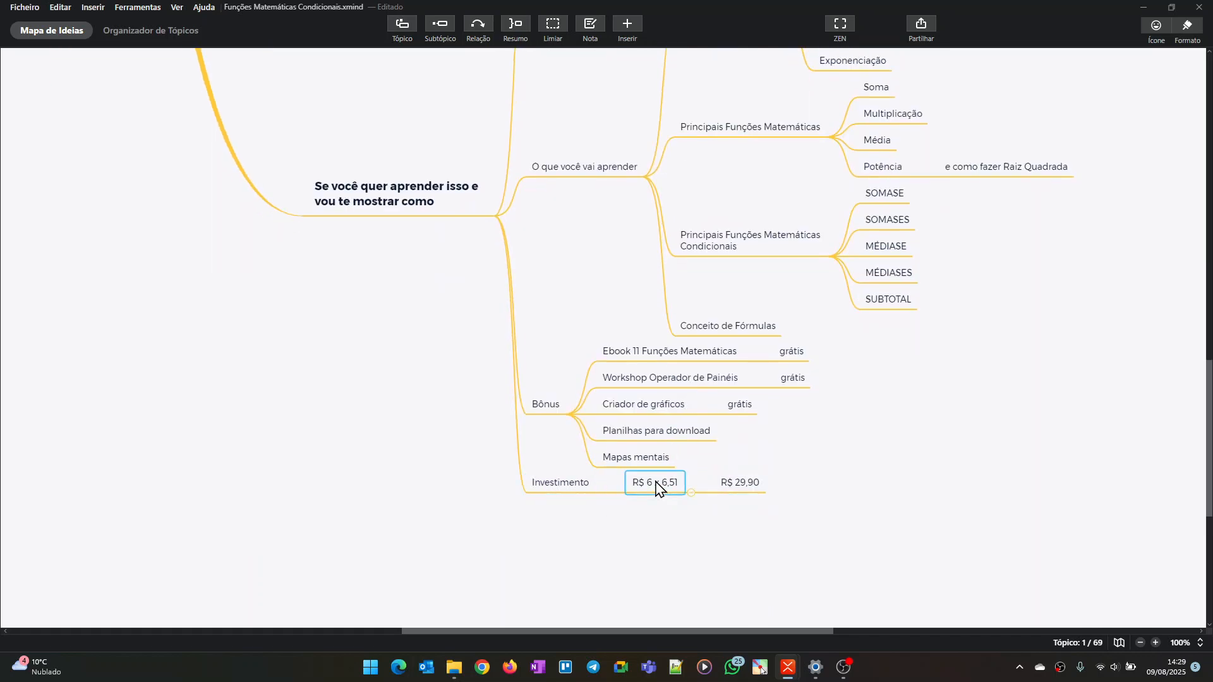
pyautogui.click(726, 490)
pyautogui.click(668, 483)
pyautogui.click(747, 496)
pyautogui.scroll(2, 745, 494)
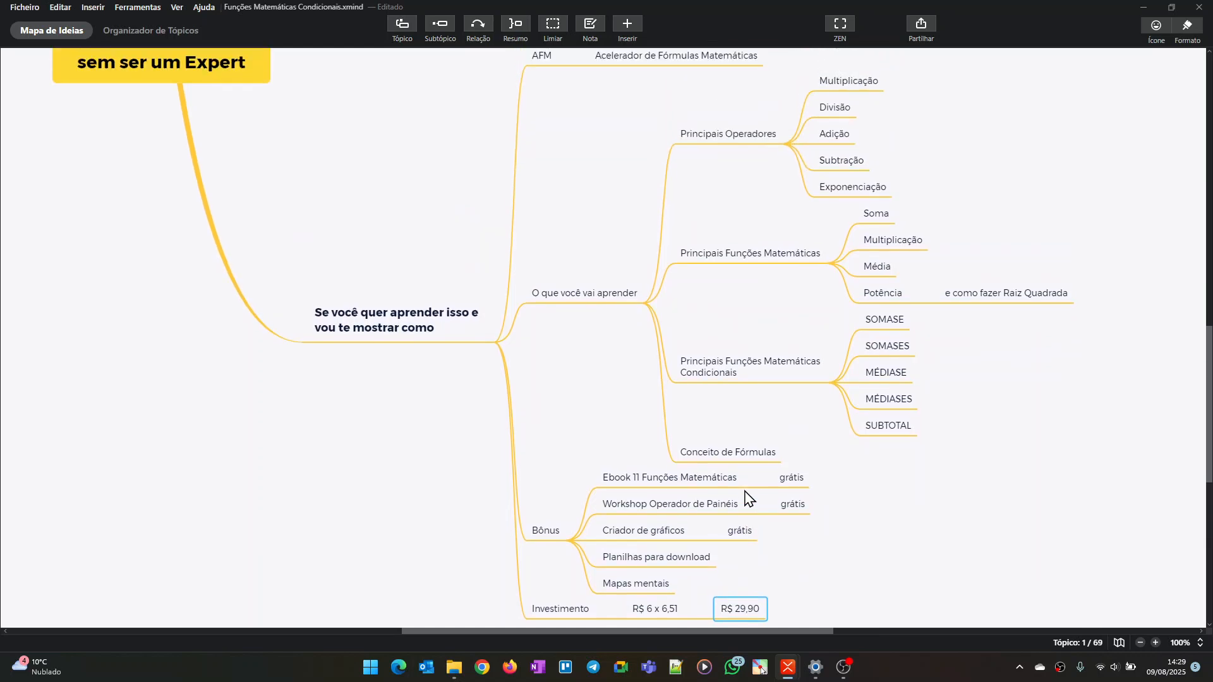
pyautogui.scroll(6, 744, 505)
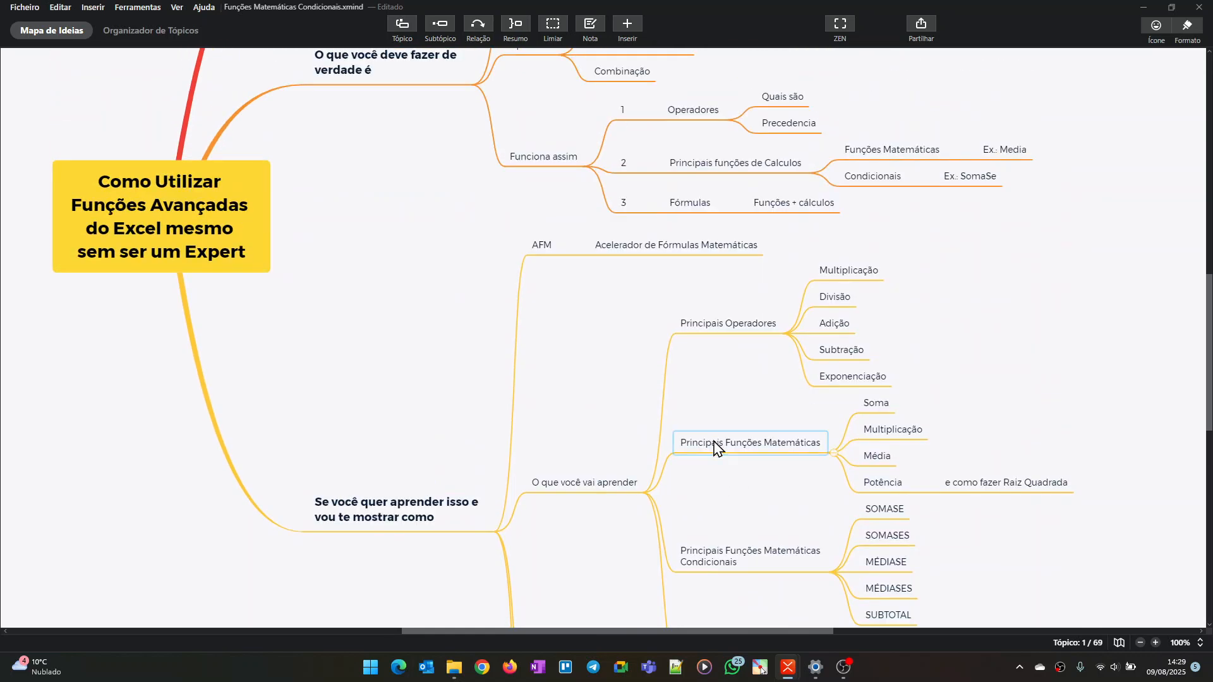
pyautogui.scroll(-1, 689, 412)
pyautogui.scroll(-5, 688, 412)
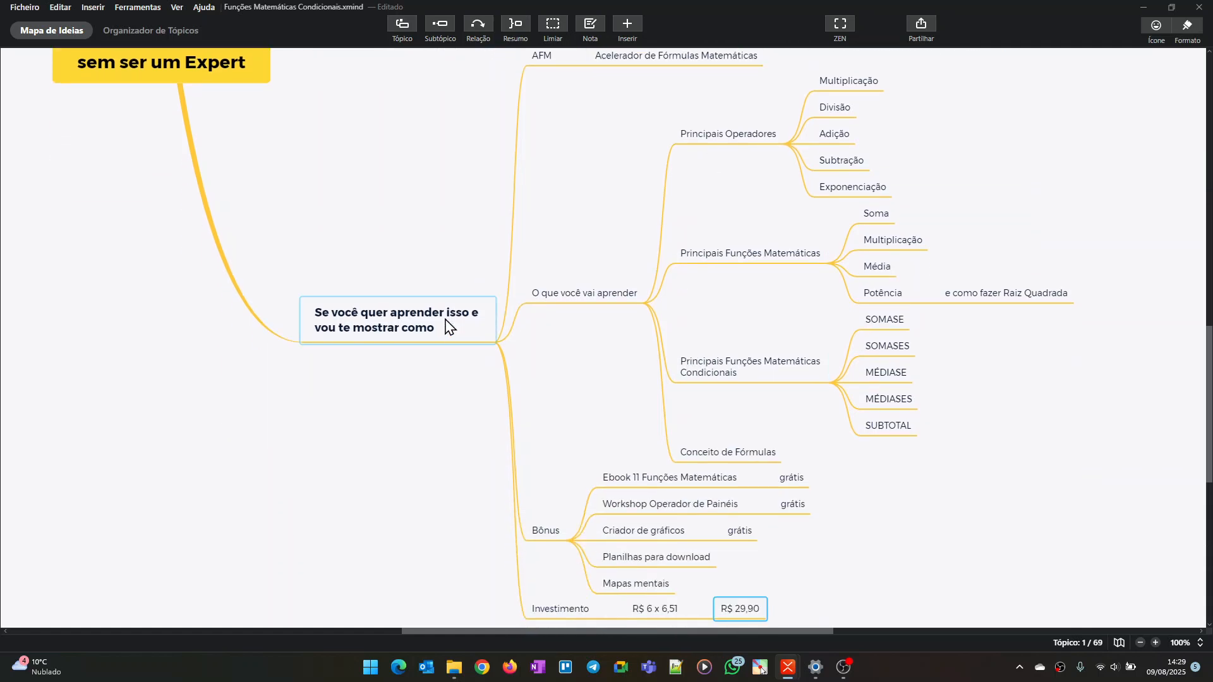
pyautogui.scroll(-3, 455, 333)
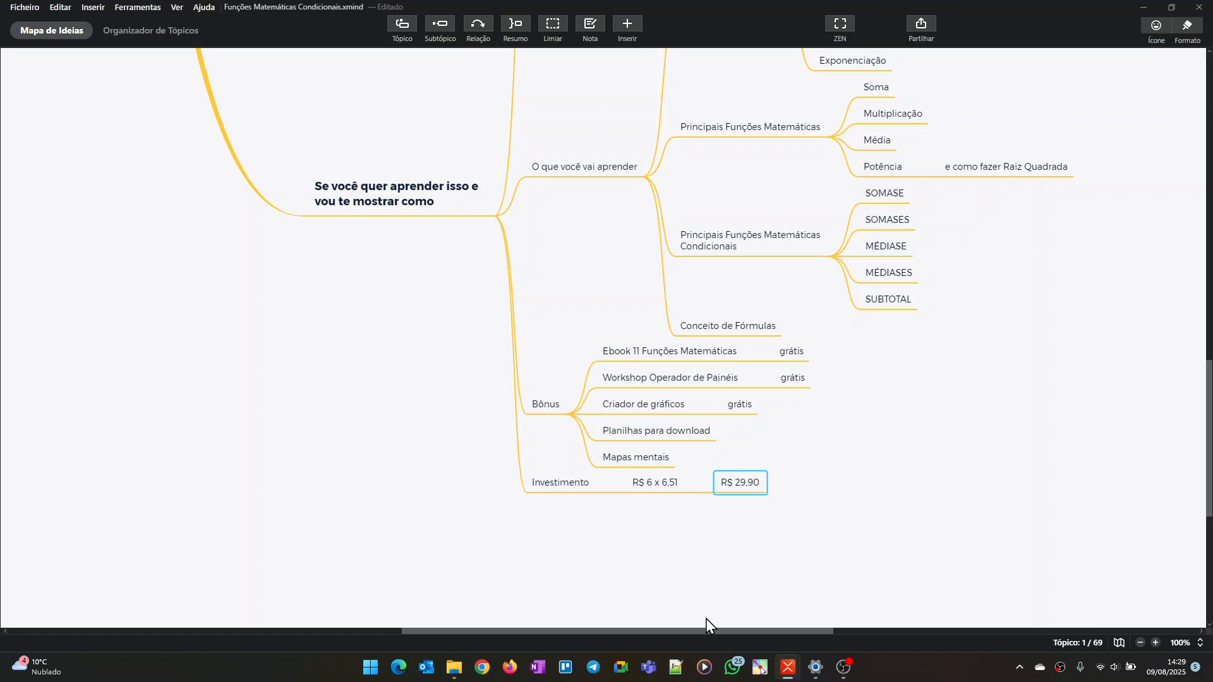
pyautogui.moveTo(845, 671)
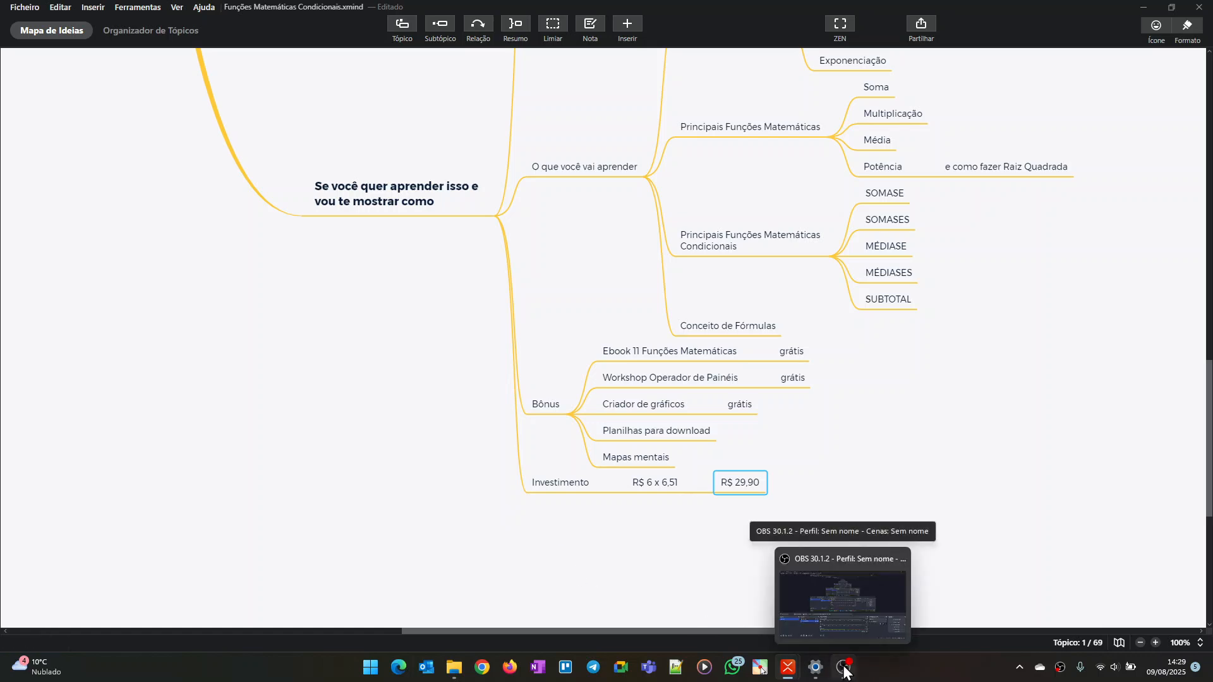